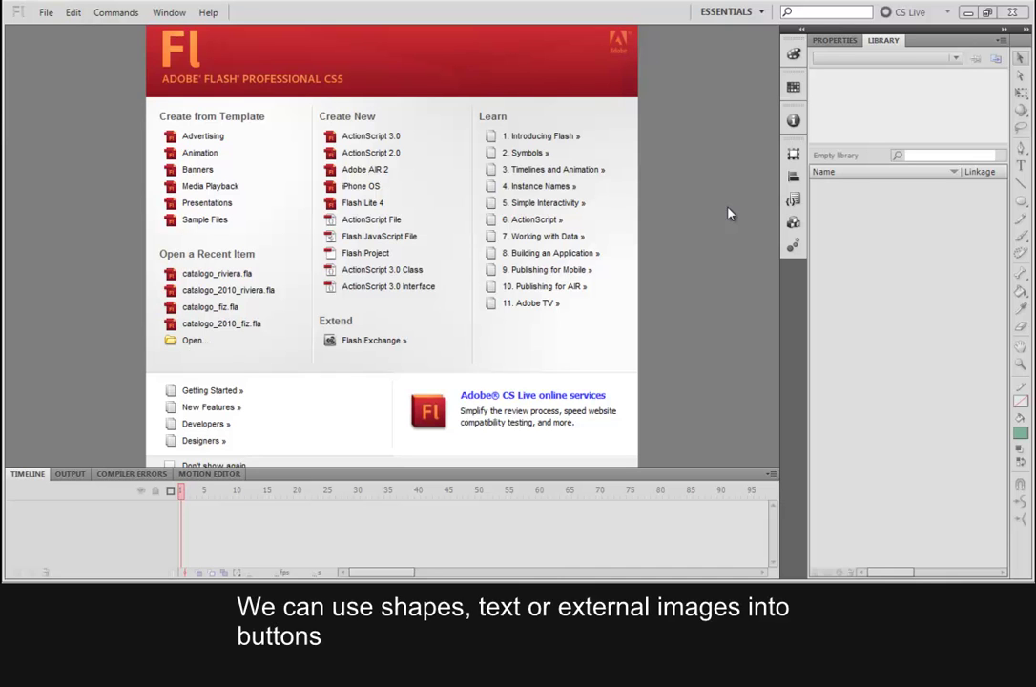
Start a new ActionScript 3.0 document and create a Button symbol named play_btn.
click(424, 143)
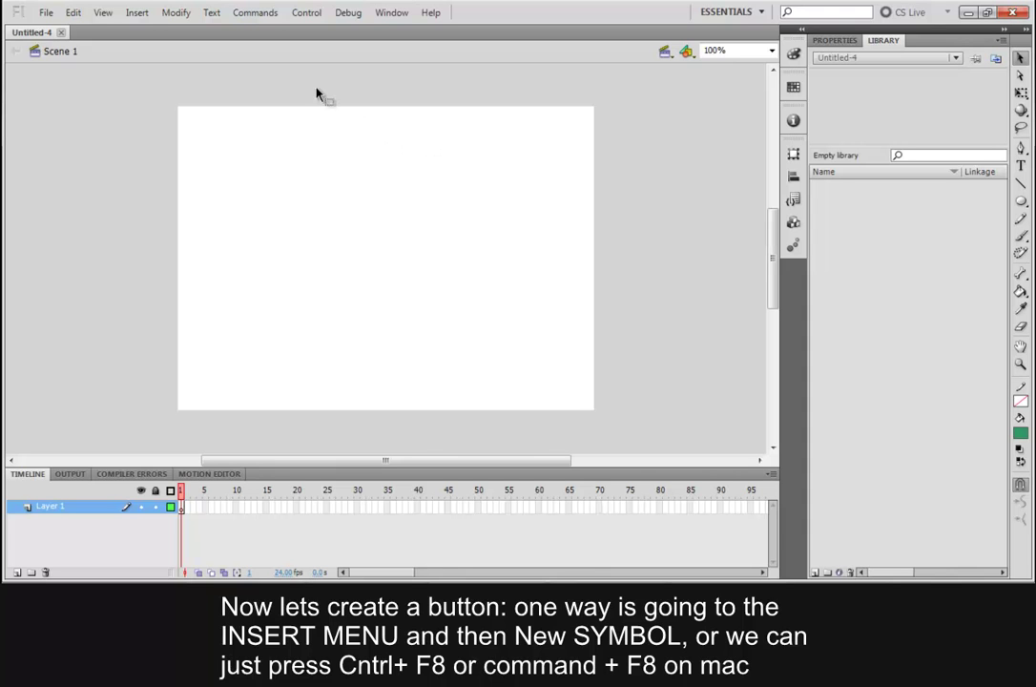
click(138, 12)
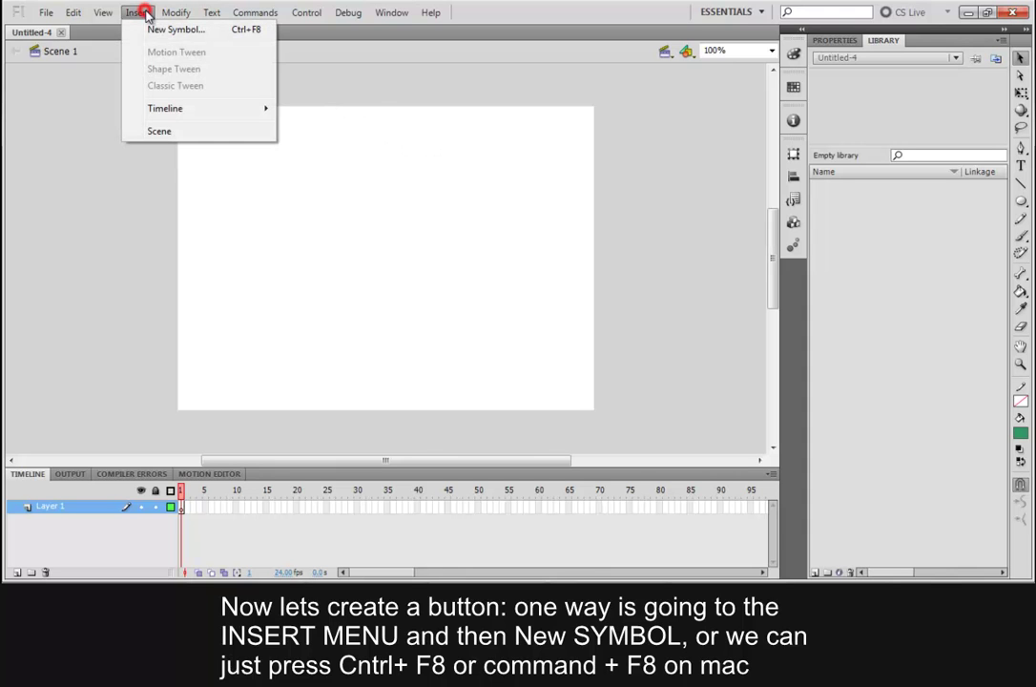
click(216, 36)
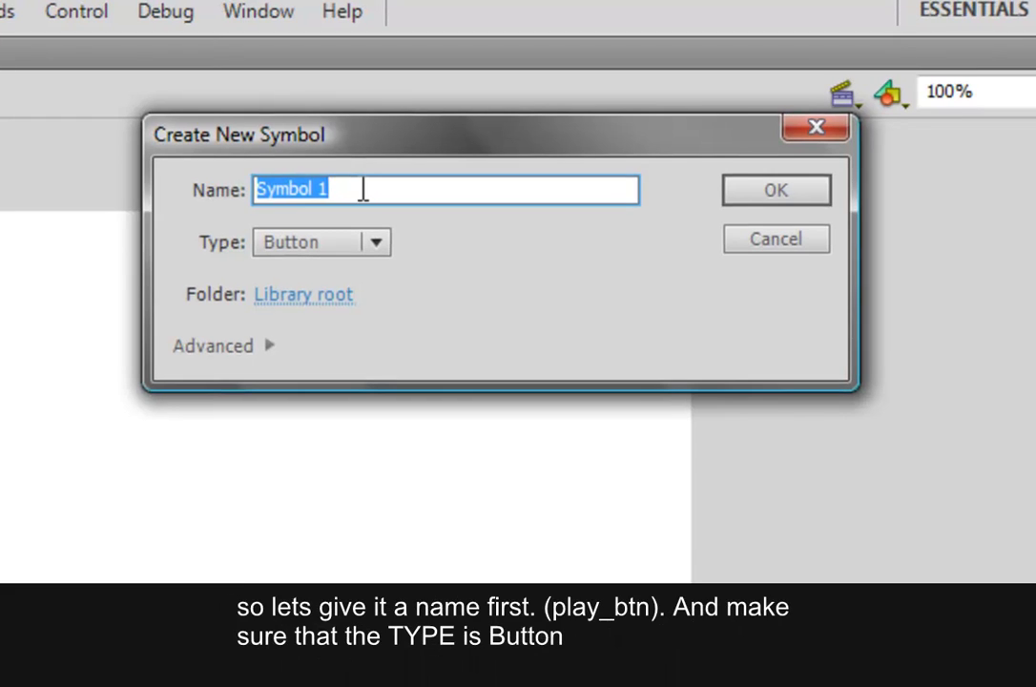
text(play_btn)
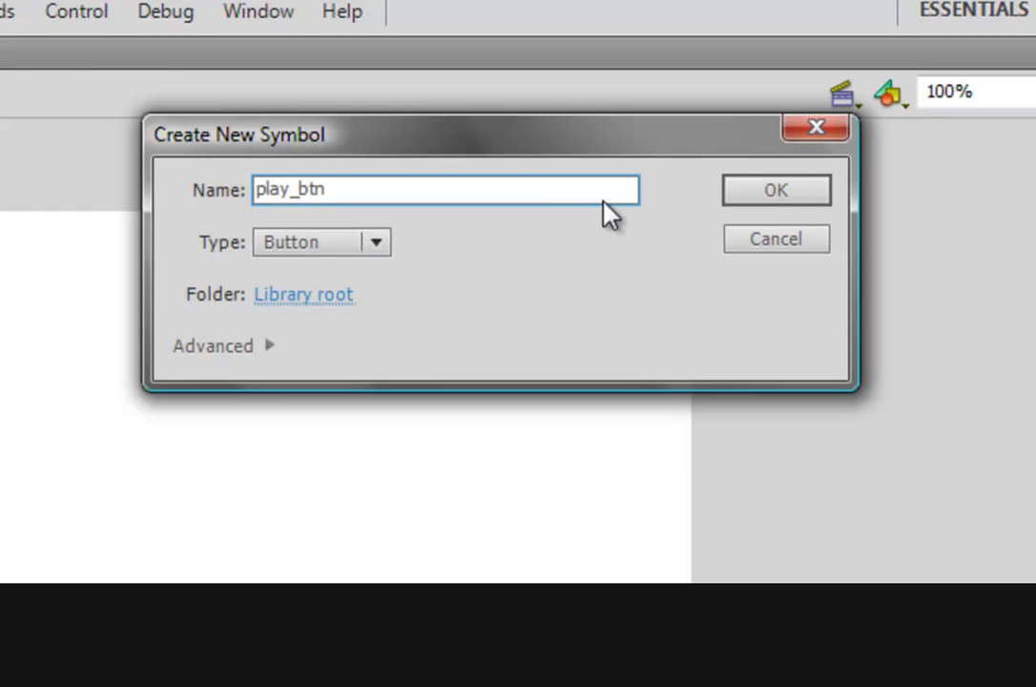
click(744, 199)
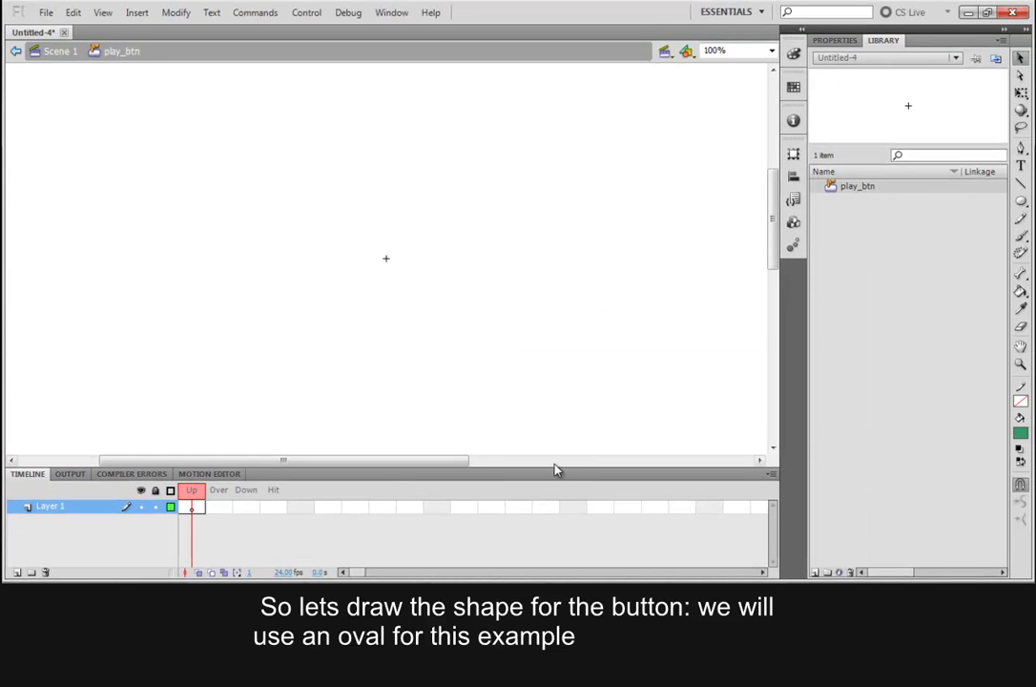
Draw a green filled circle with the Oval tool around the Up frame's centre point.
click(1022, 204)
drag(385, 258, 427, 285)
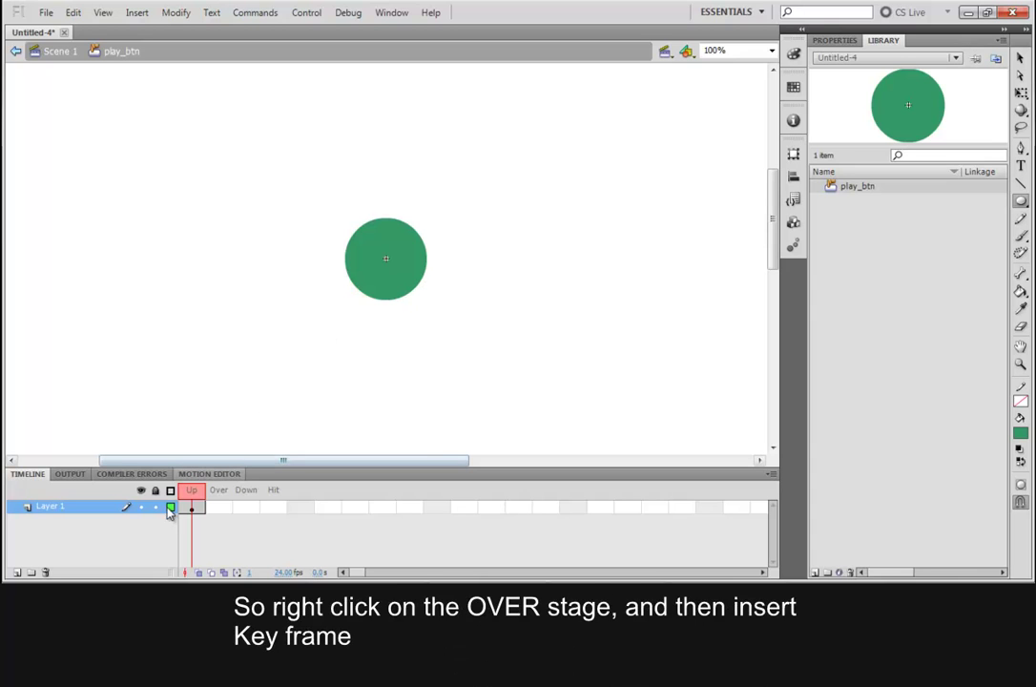
Insert an Over keyframe that copies the circle, and compare the Up and Over frames.
right_click(221, 509)
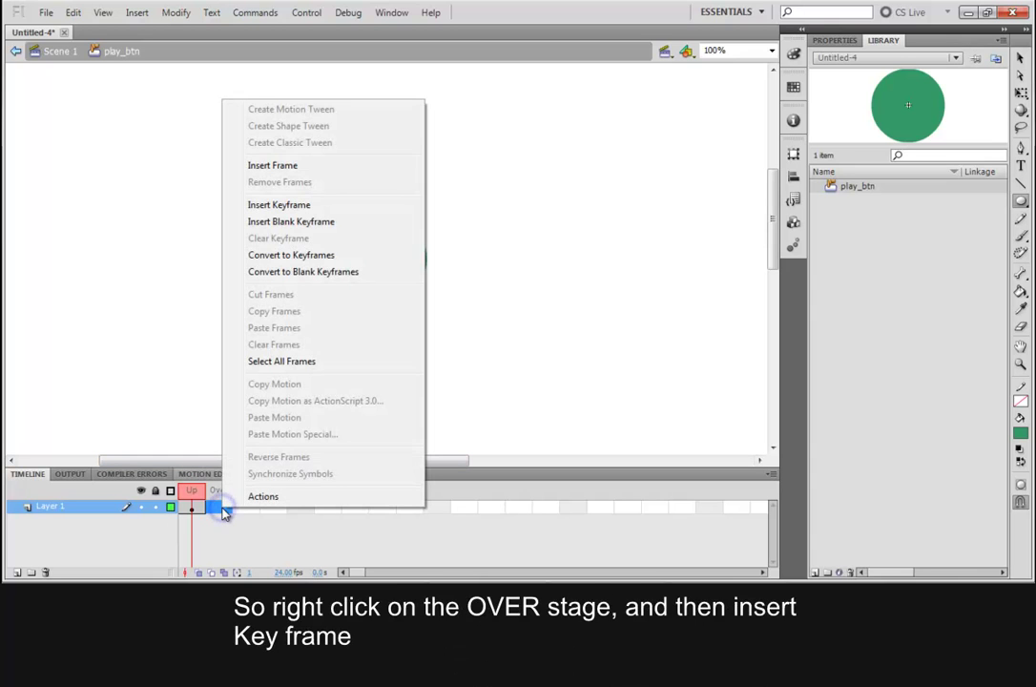
click(395, 212)
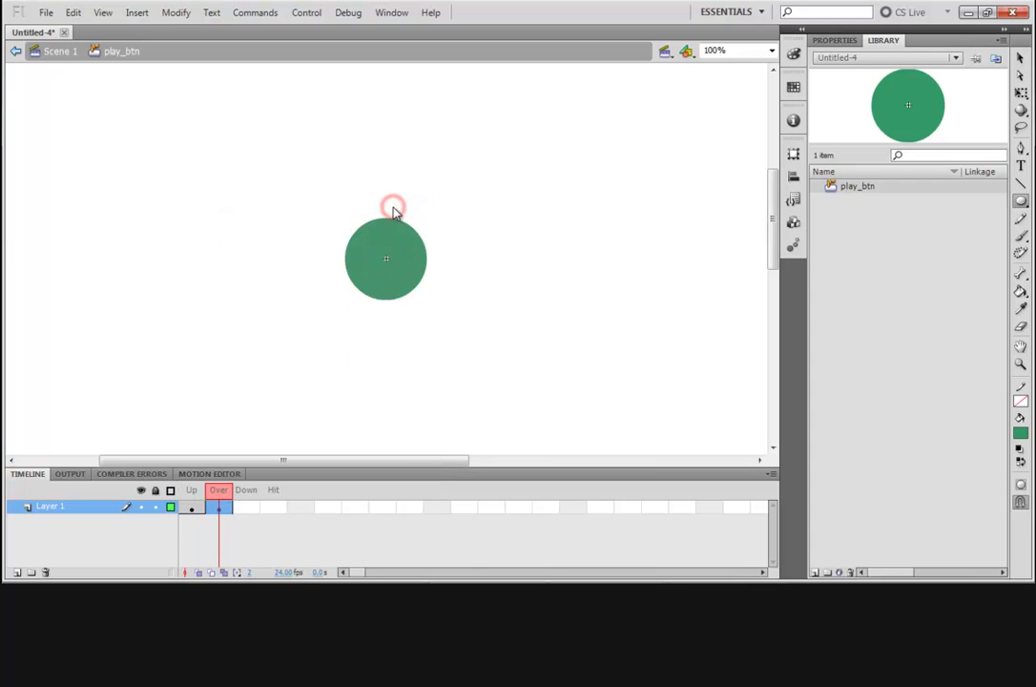
click(192, 493)
click(217, 492)
click(192, 492)
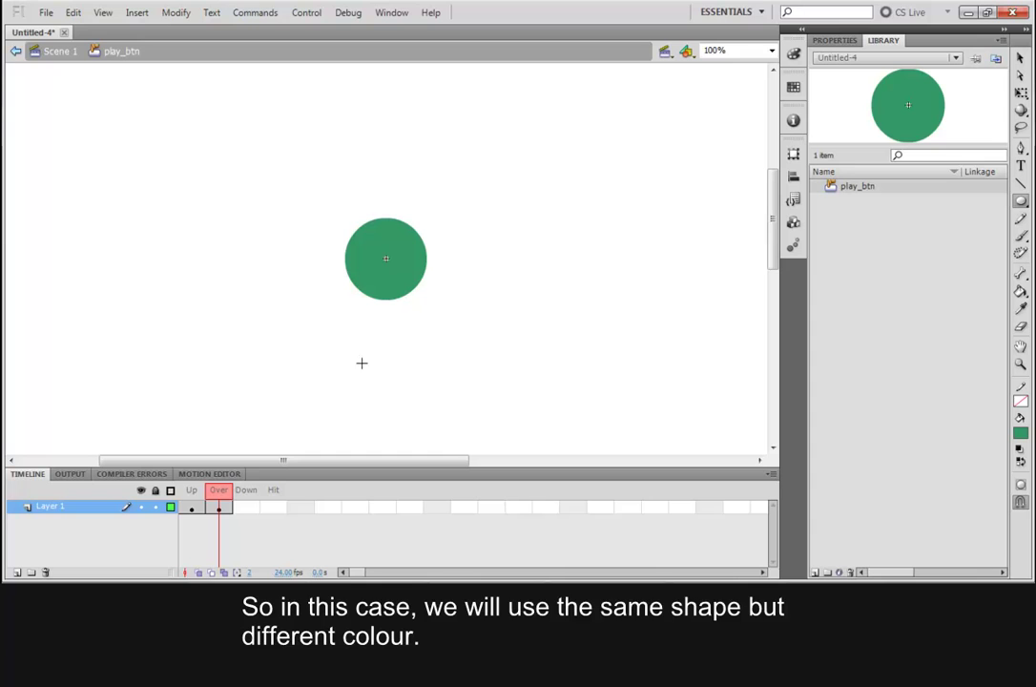
Recolour the Over state's circle red using the Fill colour swatches.
click(1020, 60)
click(395, 256)
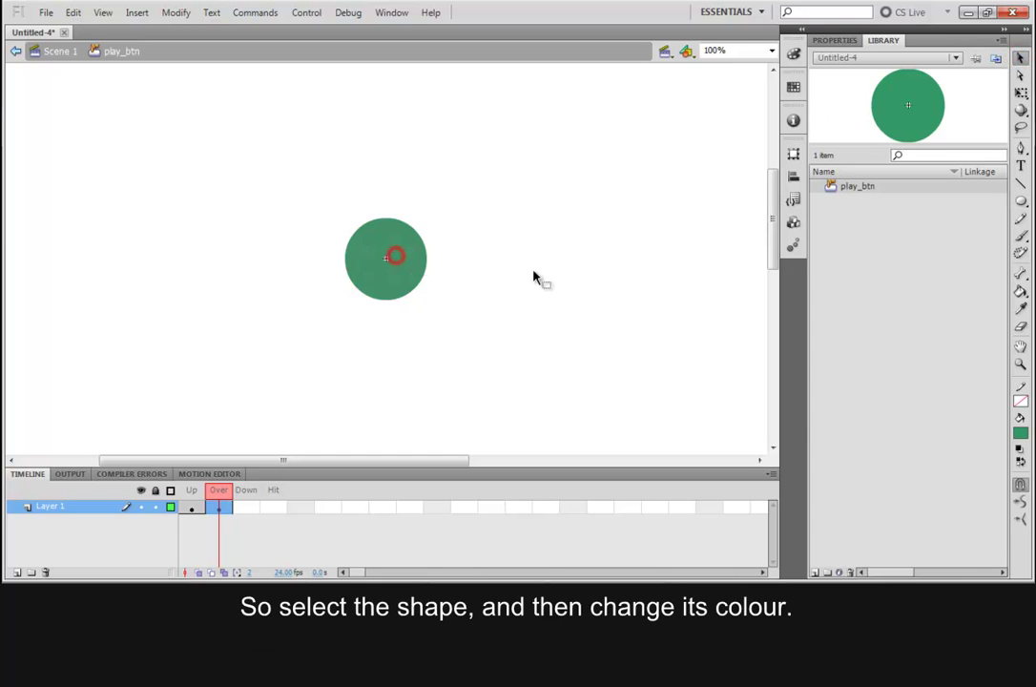
click(1020, 433)
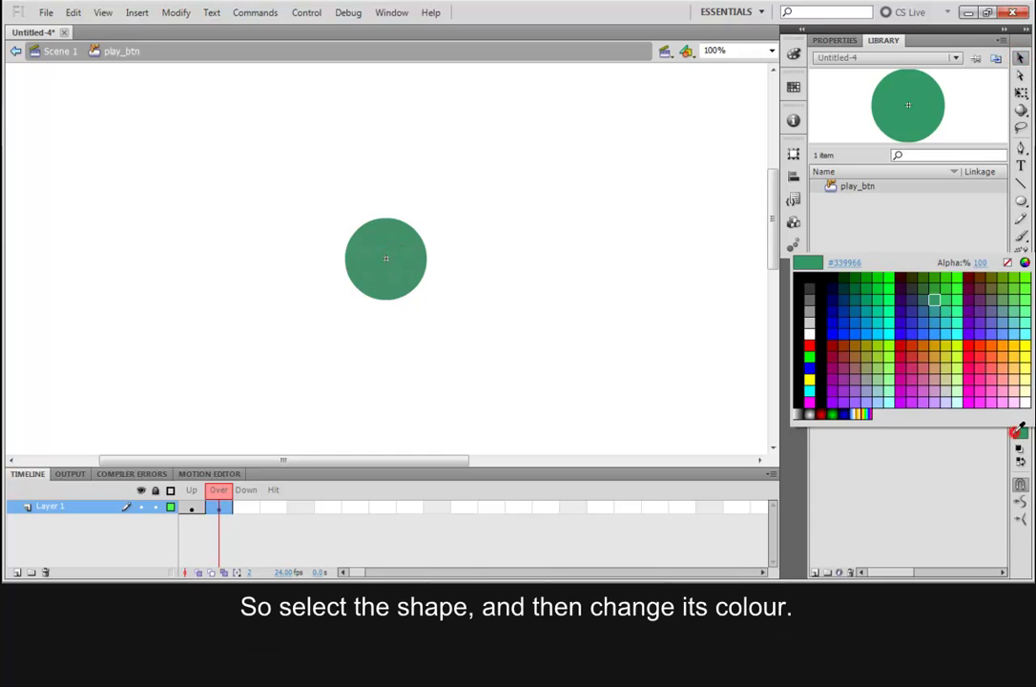
click(994, 370)
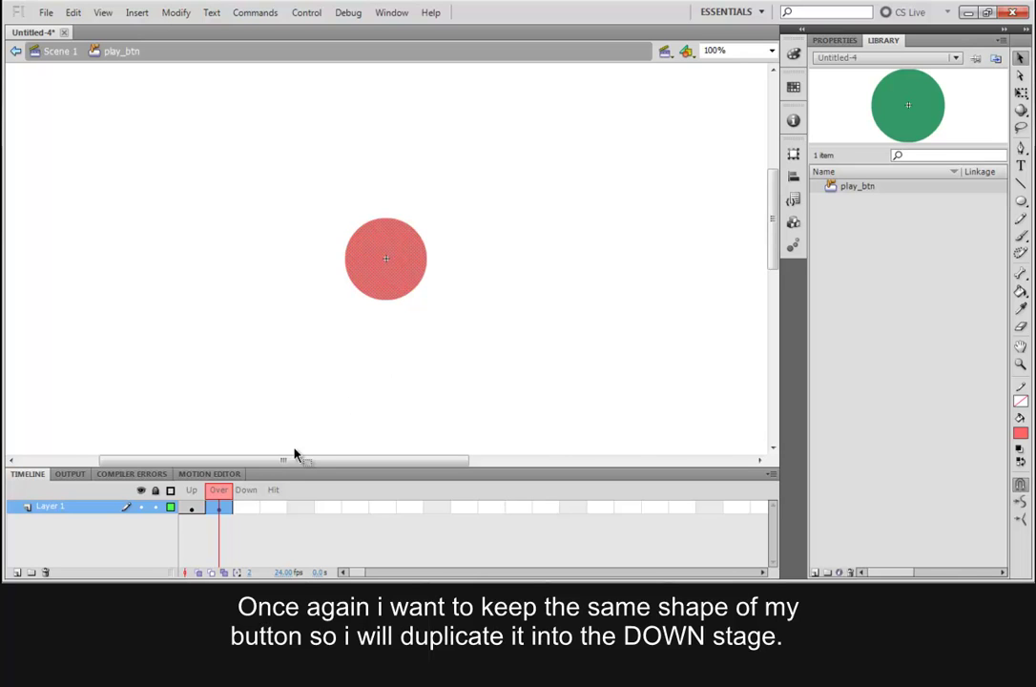
Insert a Down keyframe copying the circle and recolour it gold (#CC9900).
right_click(246, 512)
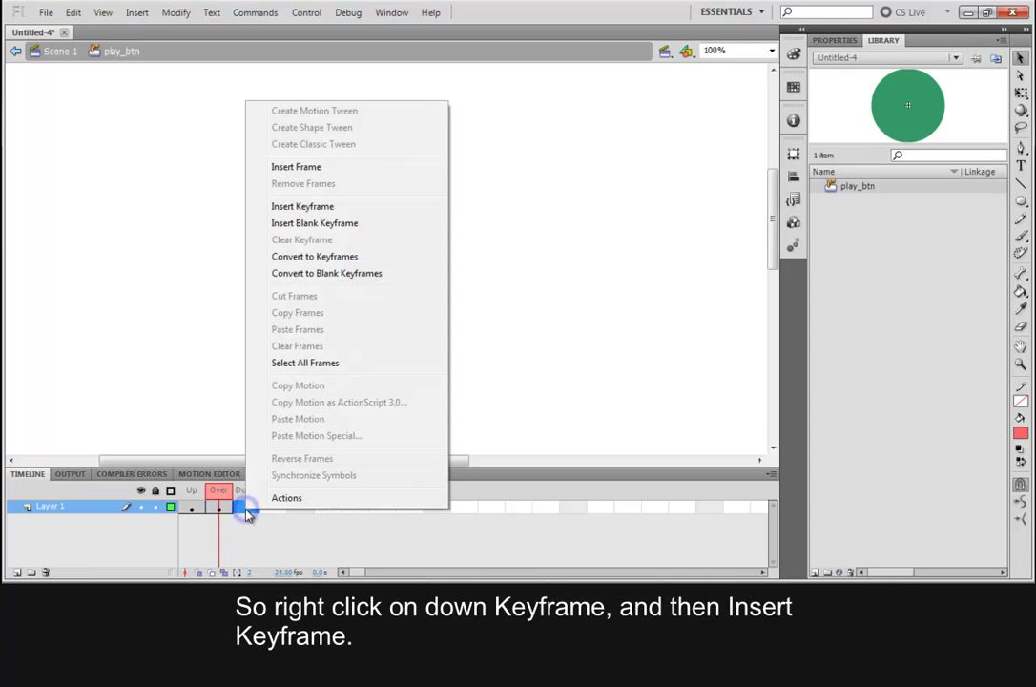
click(373, 212)
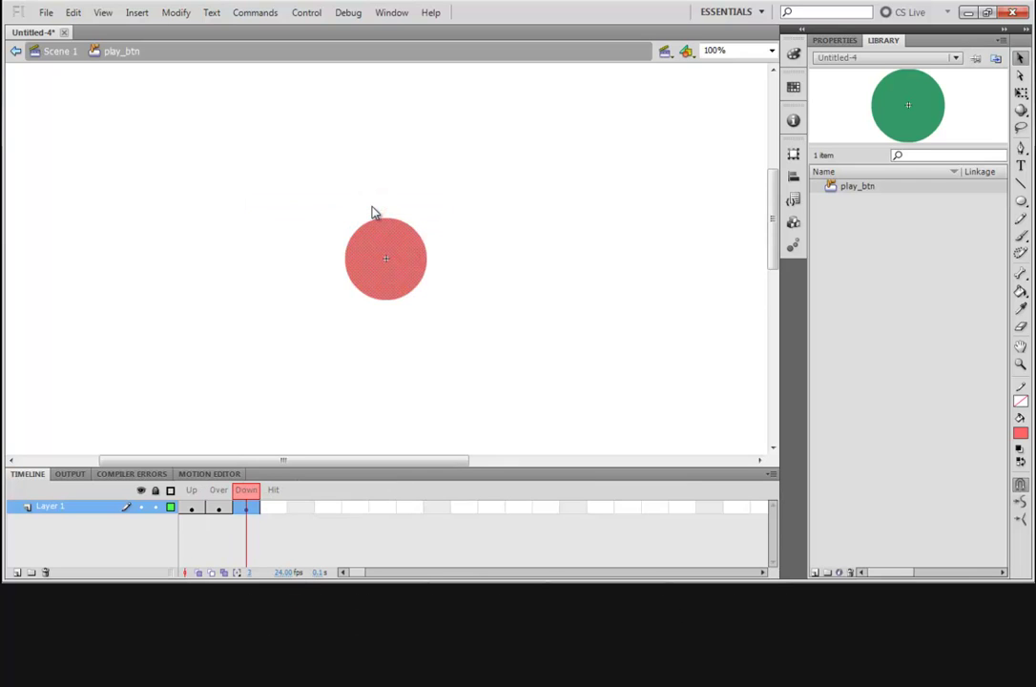
click(246, 492)
click(248, 508)
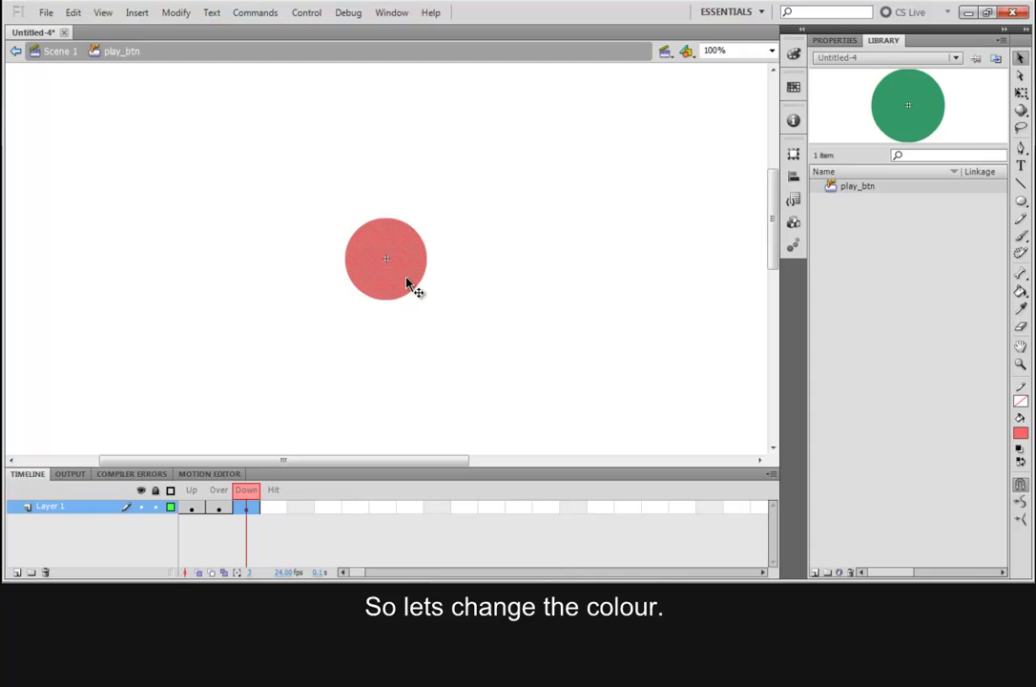
click(1020, 434)
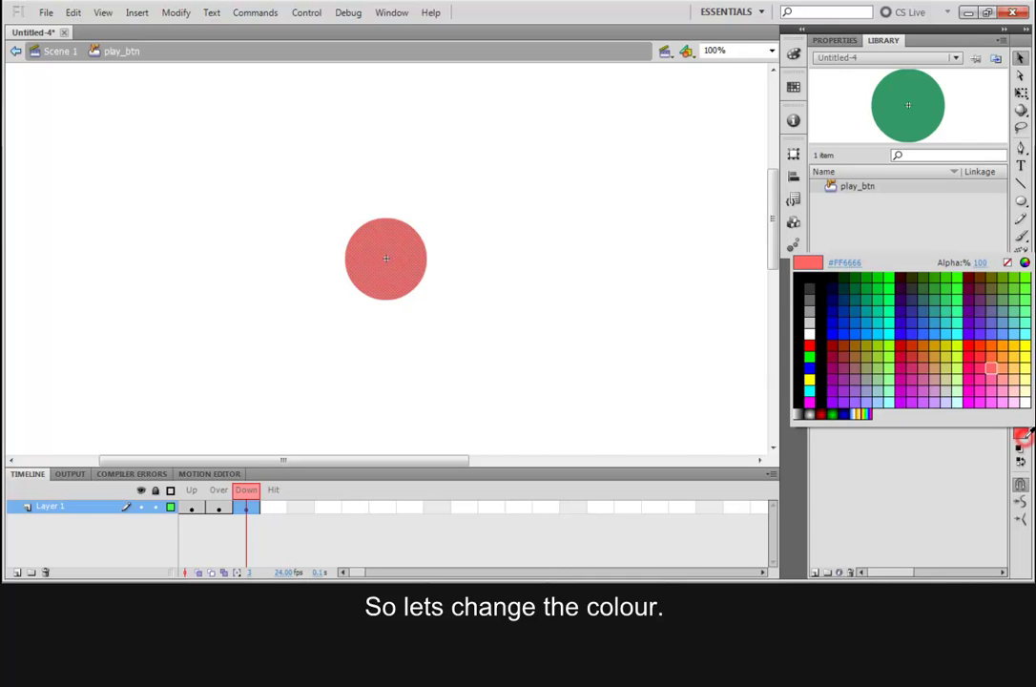
click(940, 340)
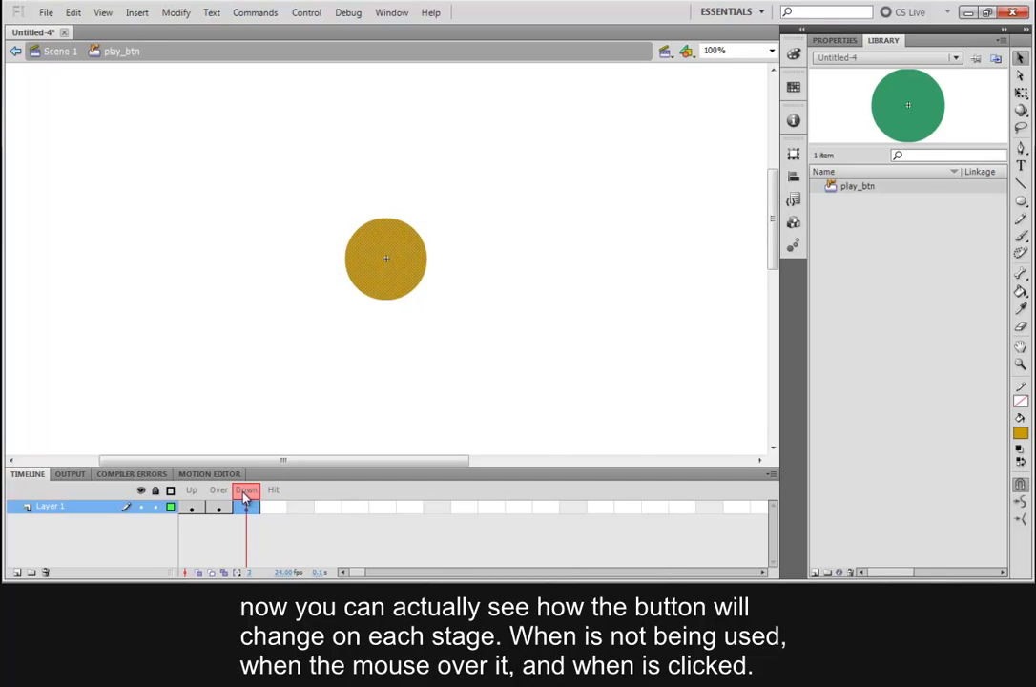
Preview the green Up, red Over and gold Down states in turn.
click(194, 492)
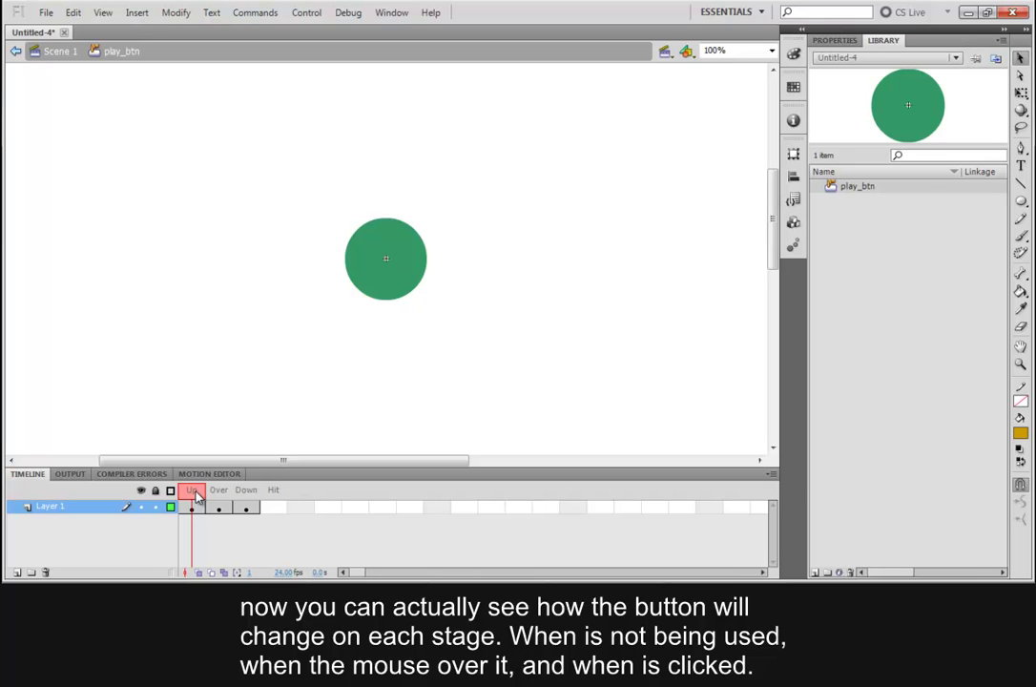
click(214, 493)
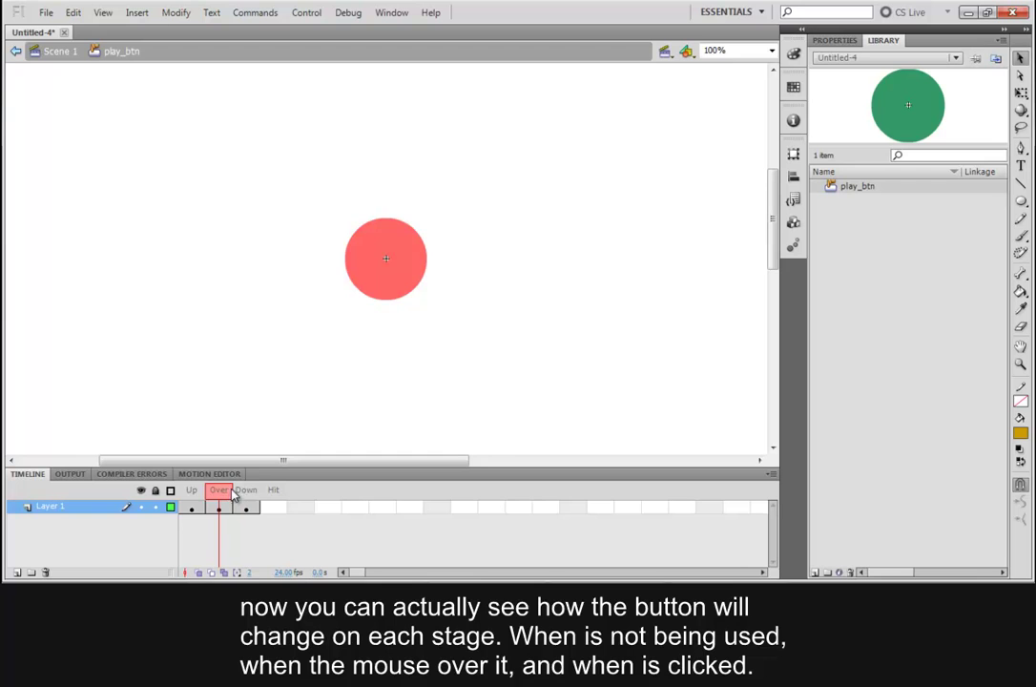
click(244, 494)
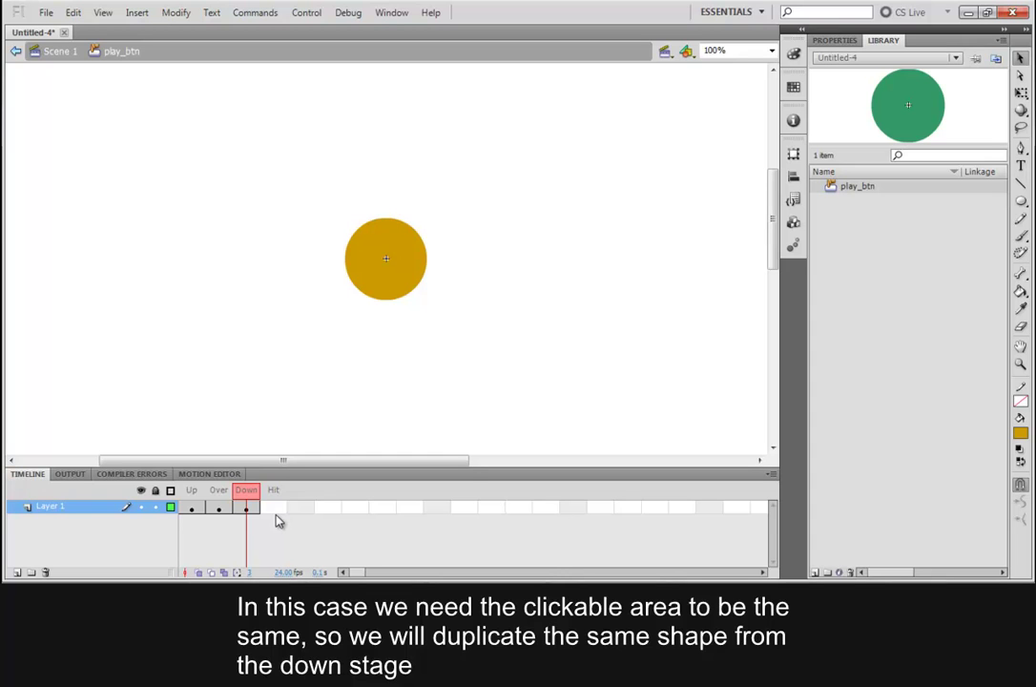
Insert a keyframe on the Hit frame so the circle defines the clickable area.
right_click(273, 510)
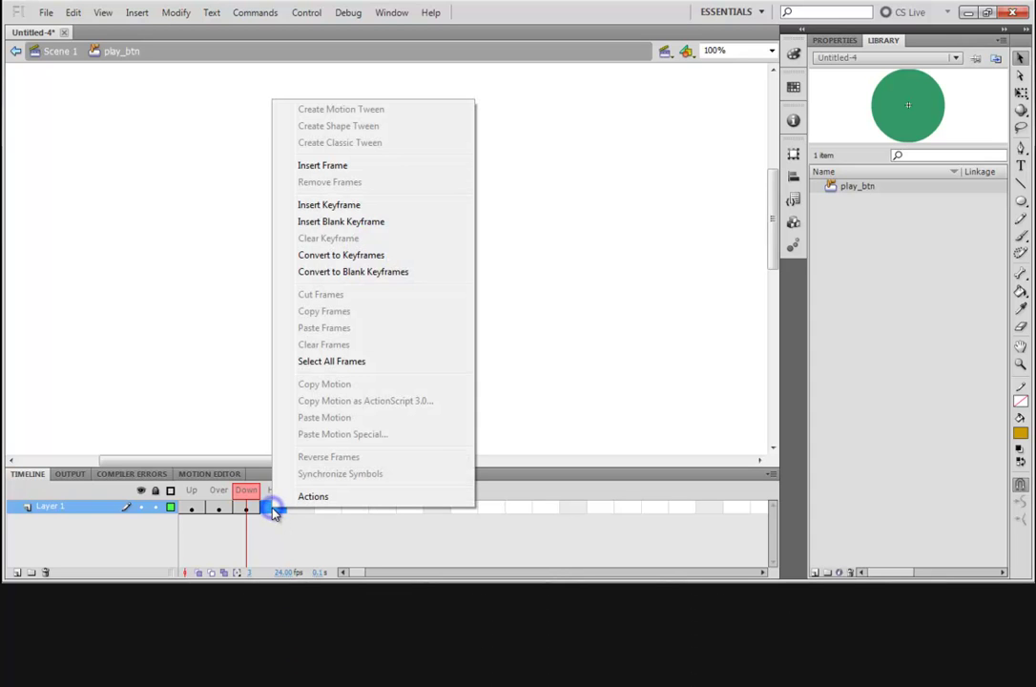
click(400, 206)
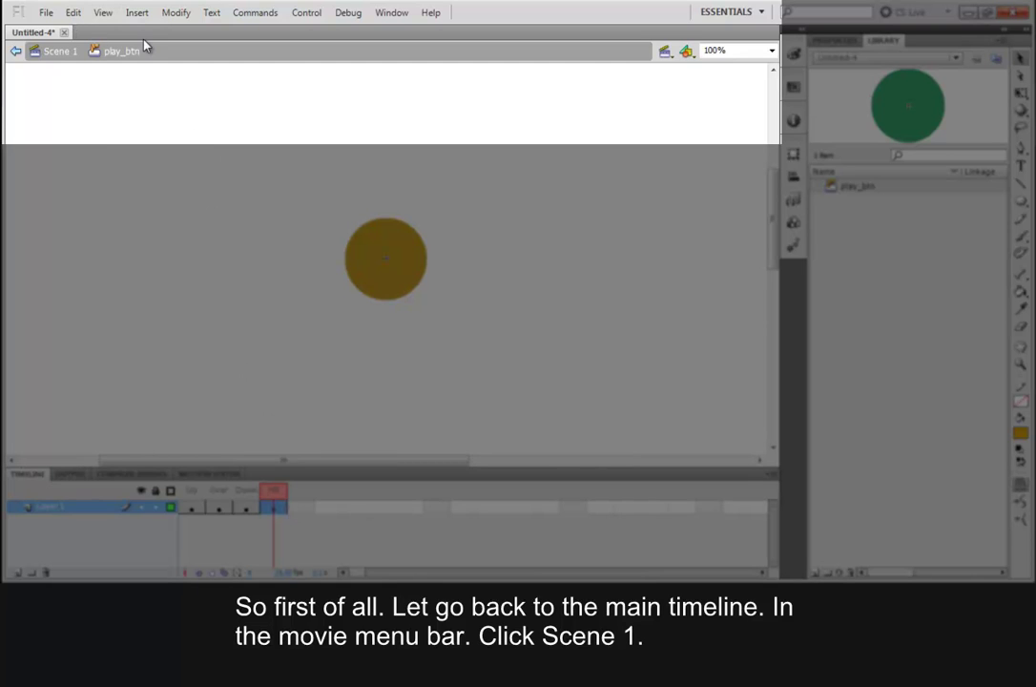
Return to Scene 1 and drag a play_btn instance from the Library to the stage centre.
click(60, 52)
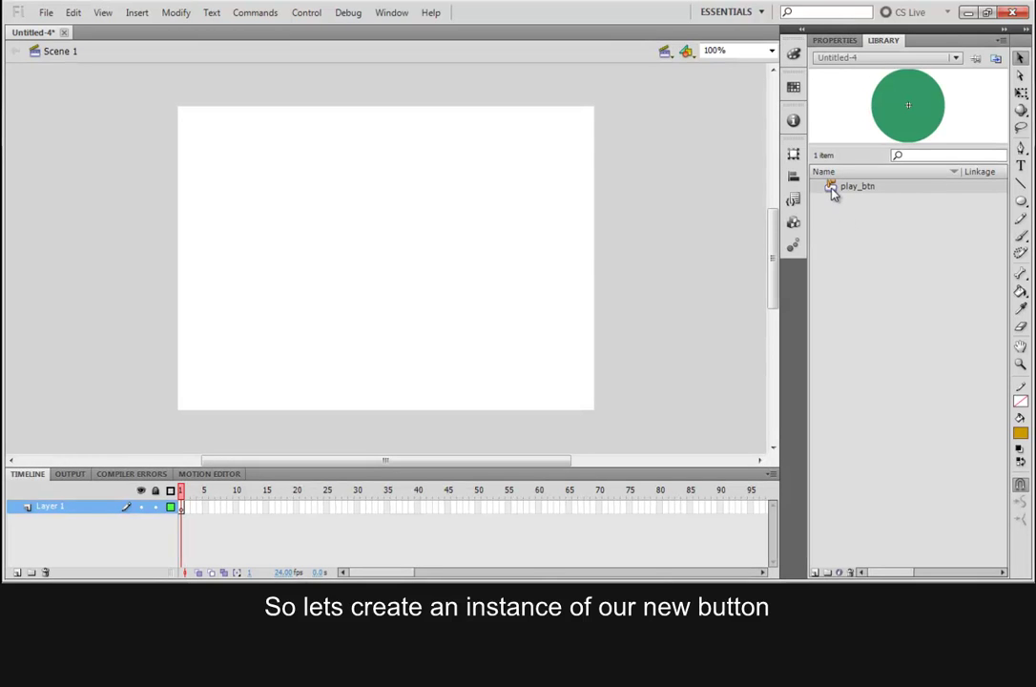
click(831, 189)
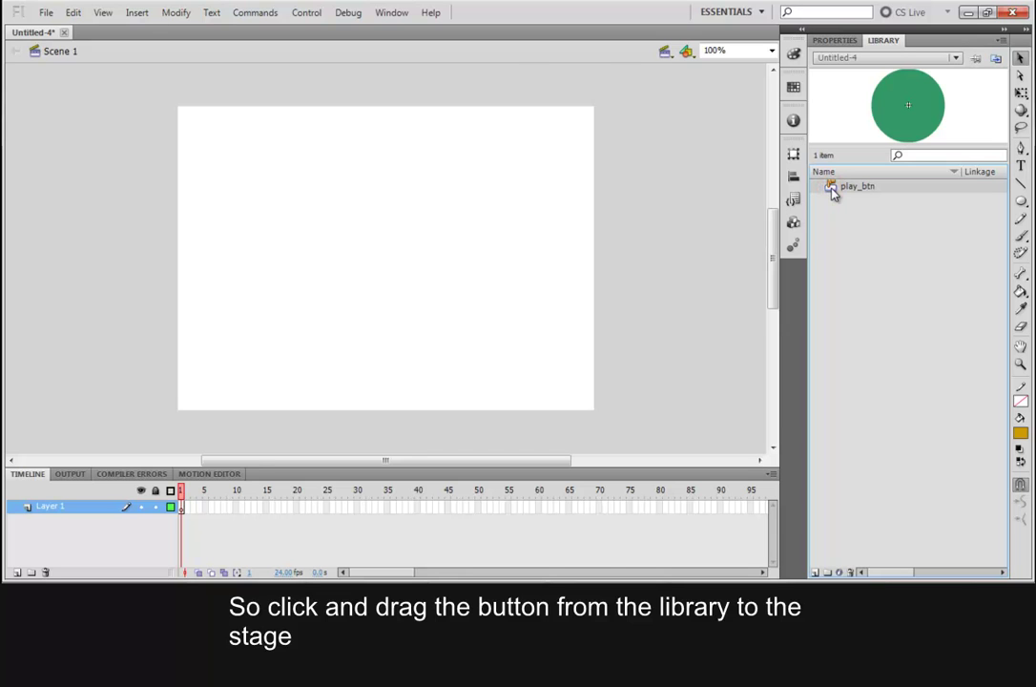
drag(832, 191, 387, 246)
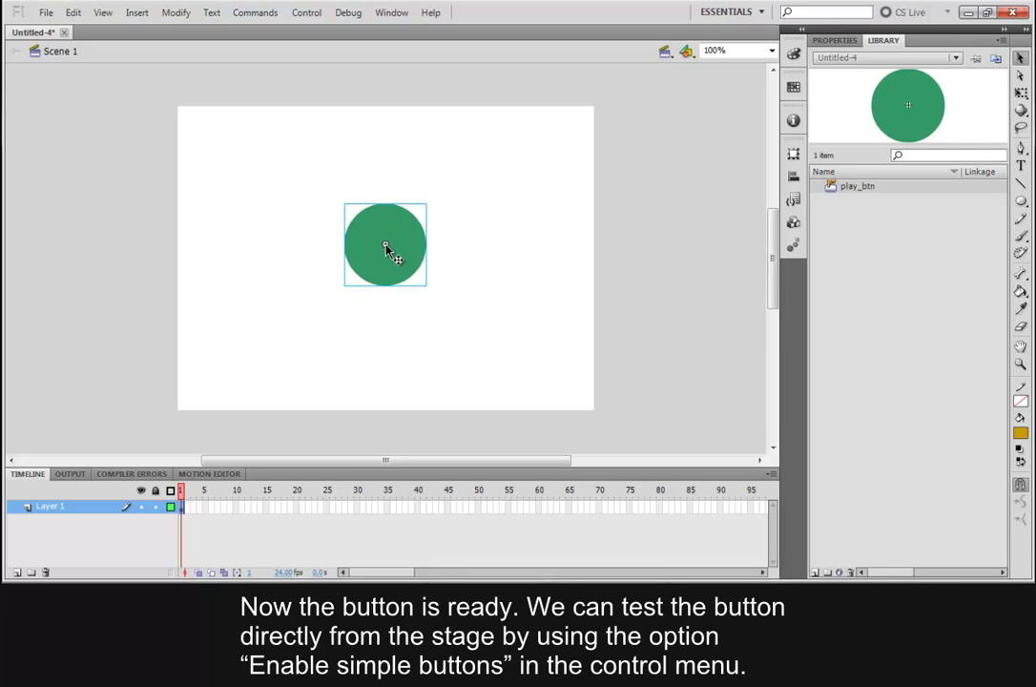
drag(385, 245, 385, 257)
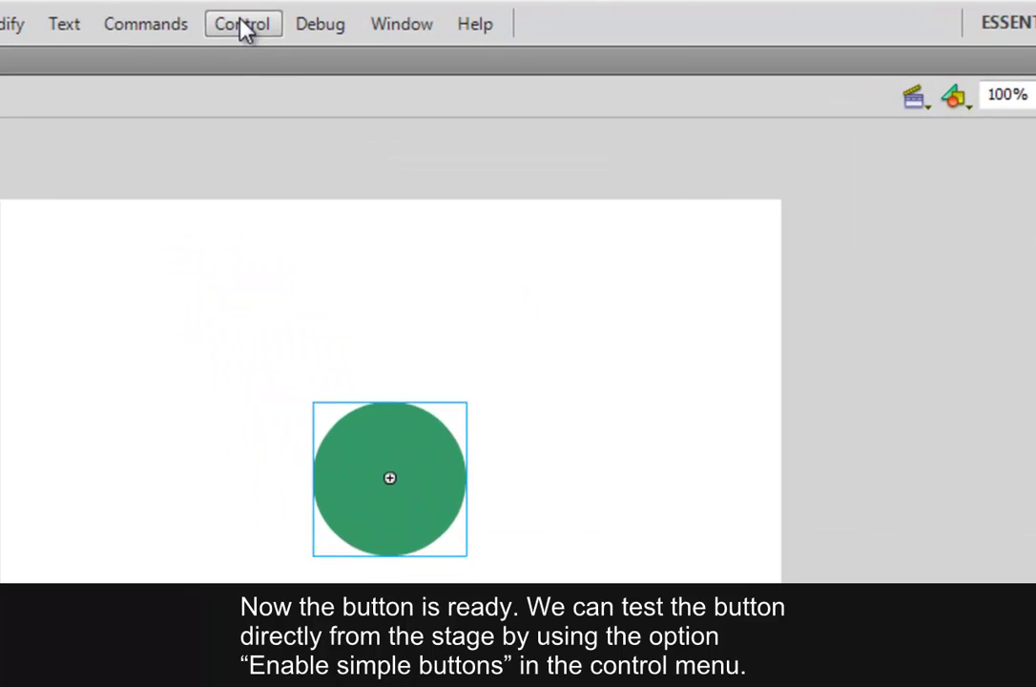
click(305, 11)
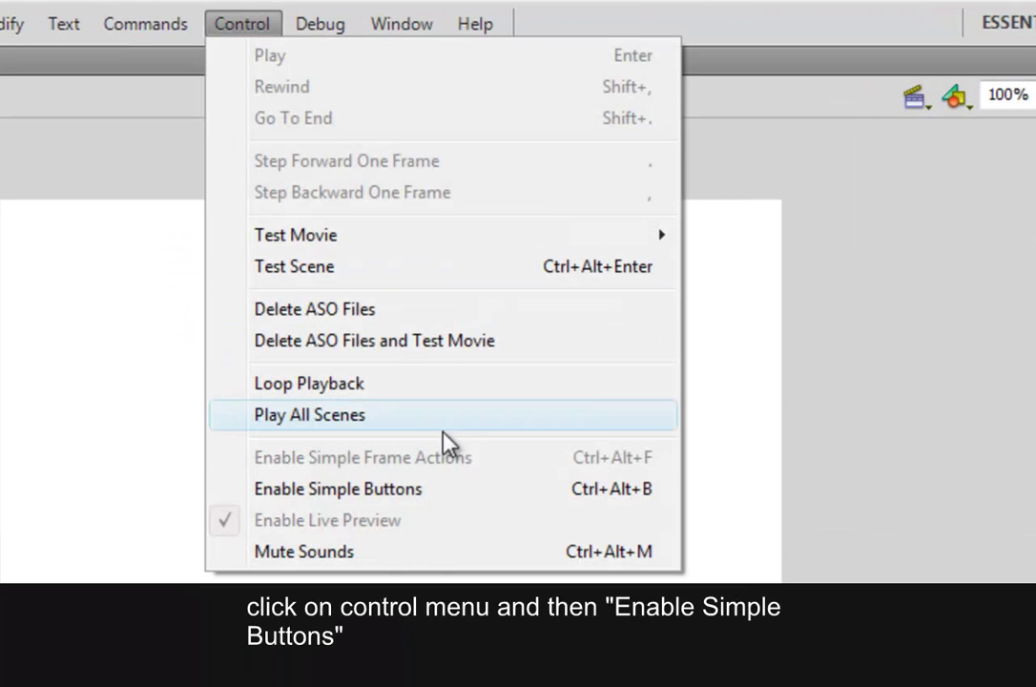
click(471, 500)
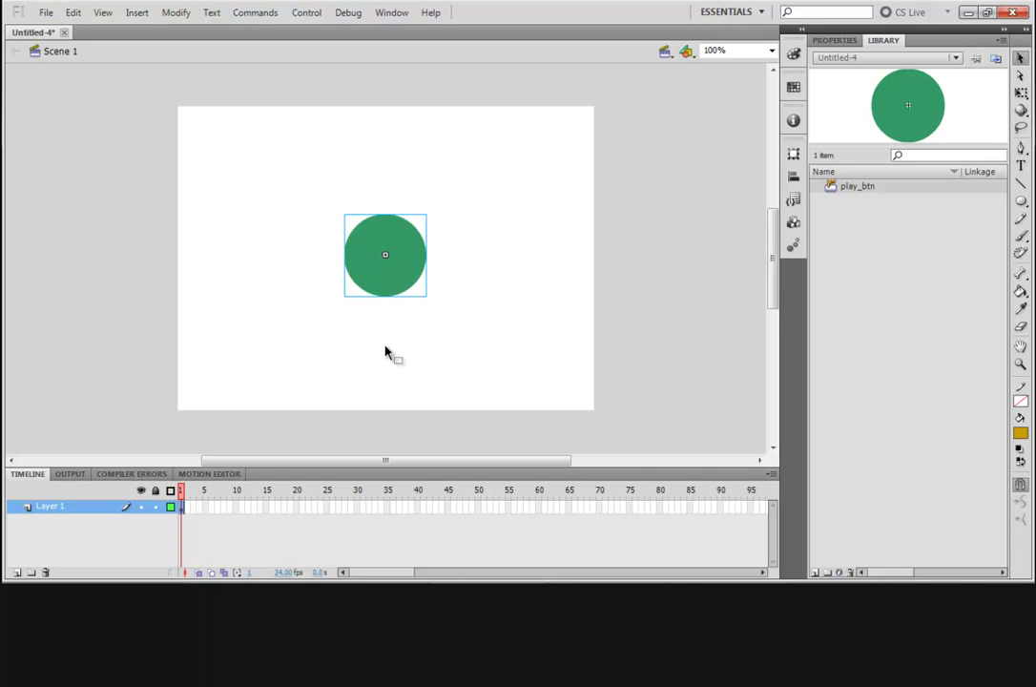
click(392, 289)
click(394, 278)
click(391, 284)
click(306, 12)
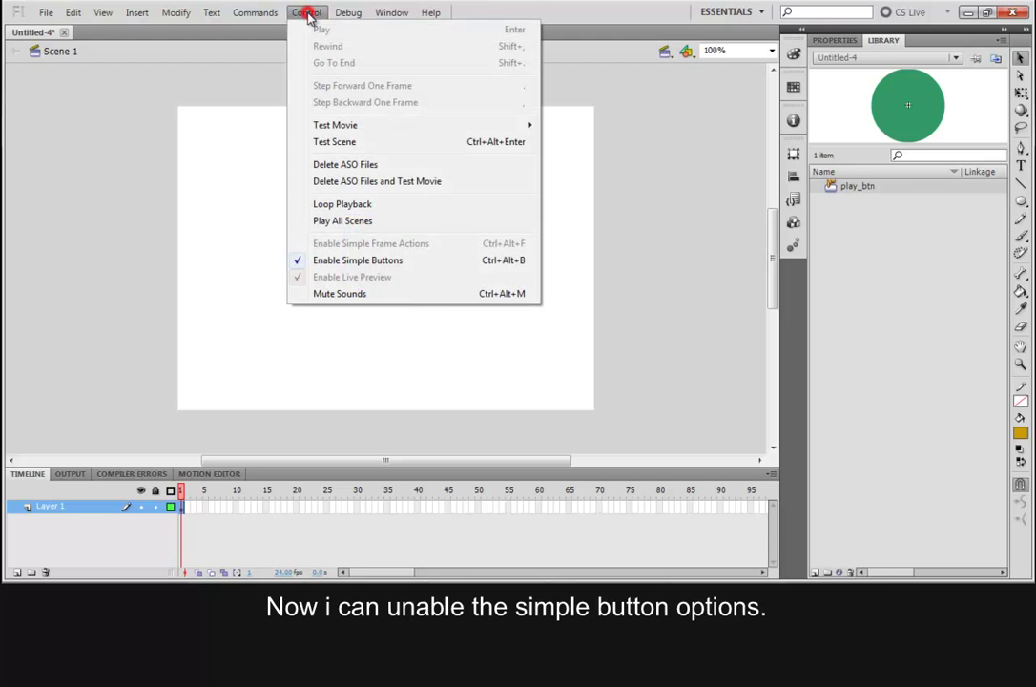
click(429, 261)
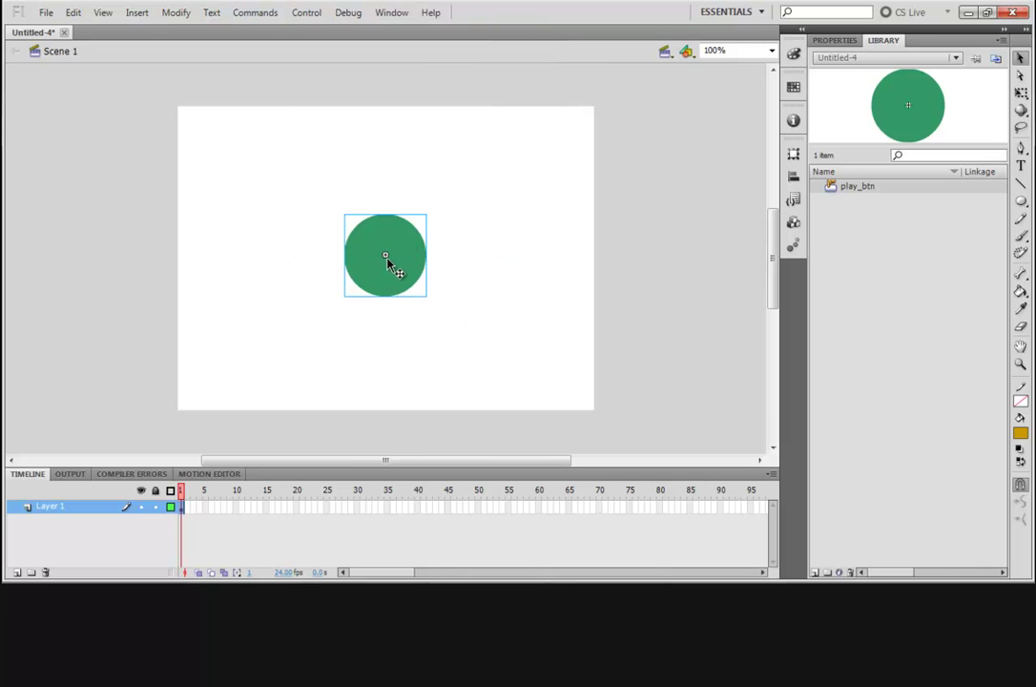
mouse_move(385, 256)
mouse_down()
mouse_move(307, 258)
mouse_move(398, 266)
mouse_move(384, 256)
mouse_up()
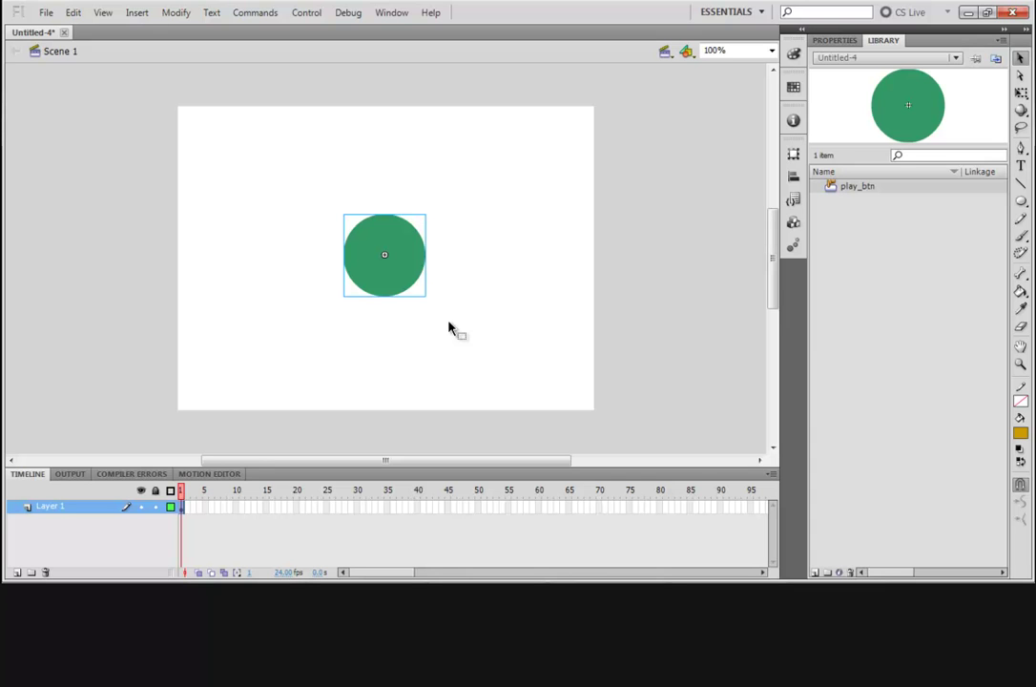